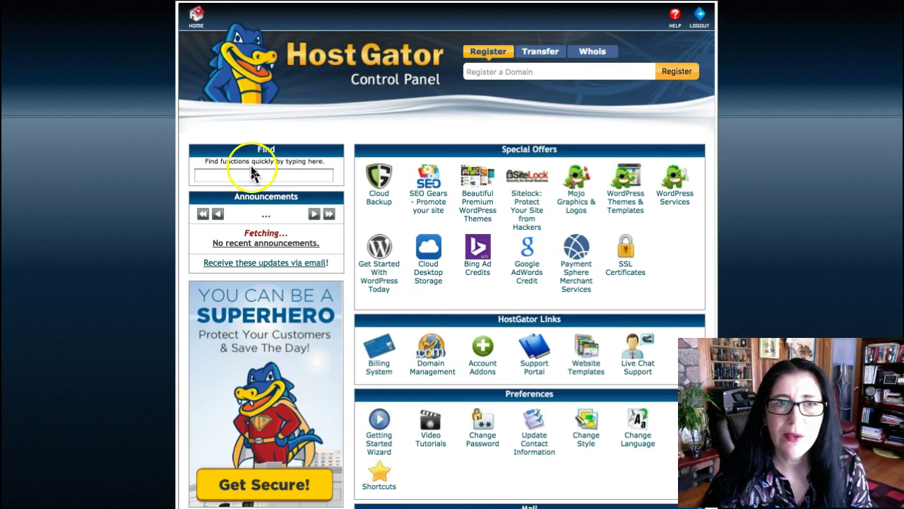
Step: Search the cPanel functions for 'dom', then clear the search text
click(226, 176)
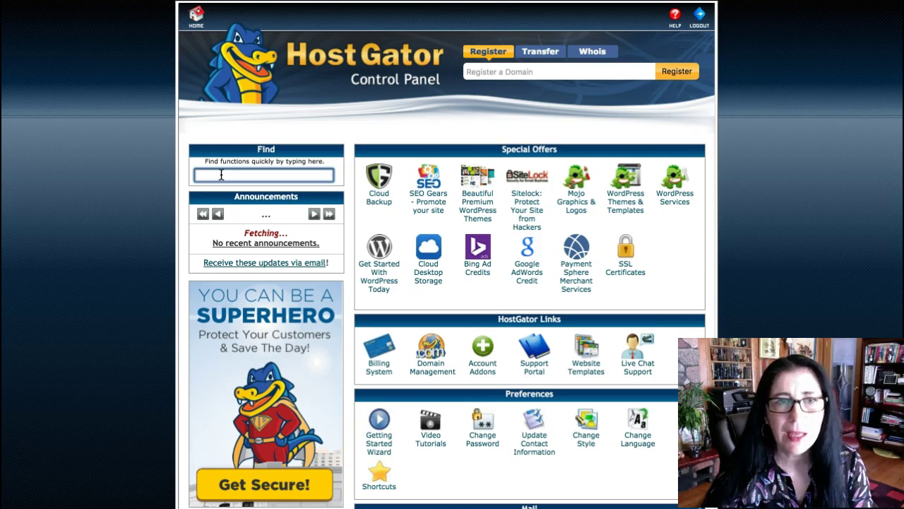
text(domain)
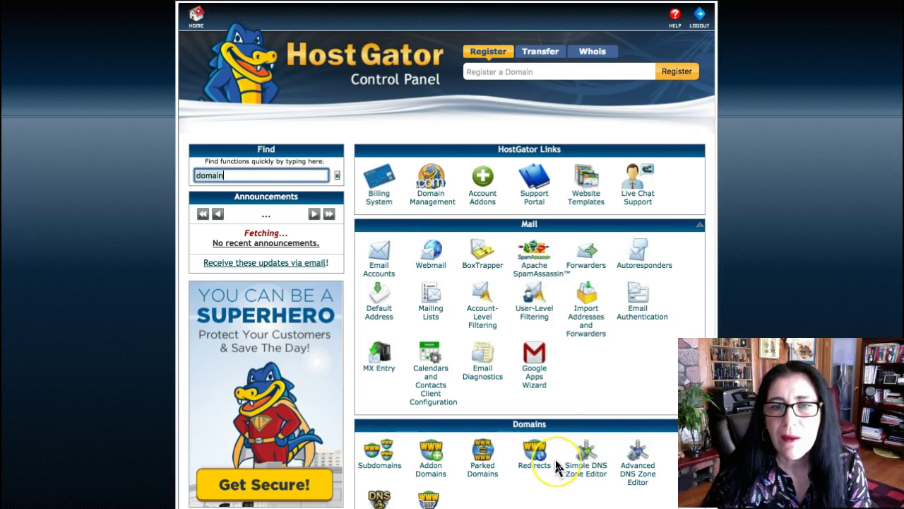
scroll(556, 466, down, 2)
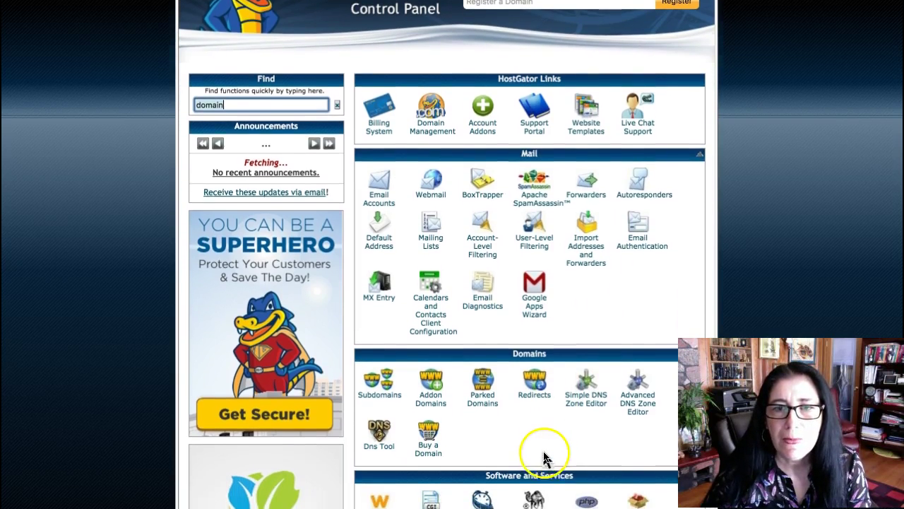
scroll(544, 458, down, 1)
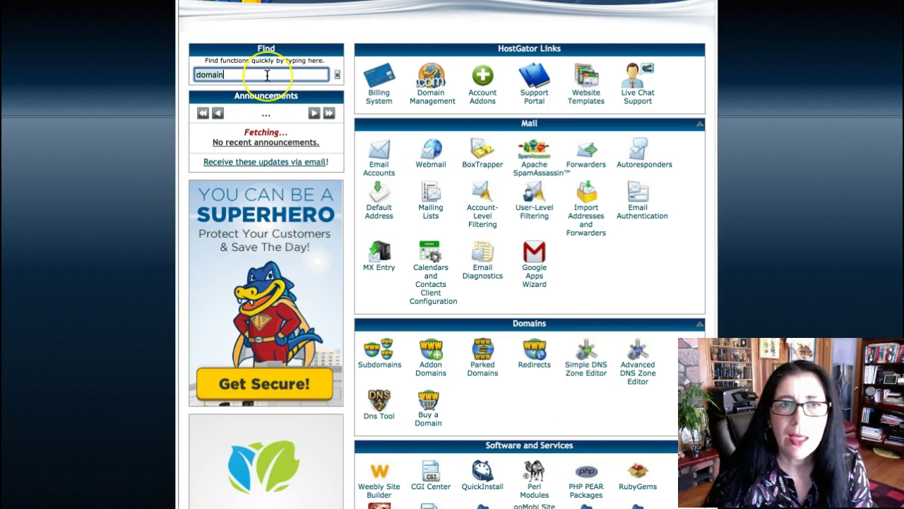
key(BackSpace)
key(BackSpace)
key(BackSpace)
key(BackSpace)
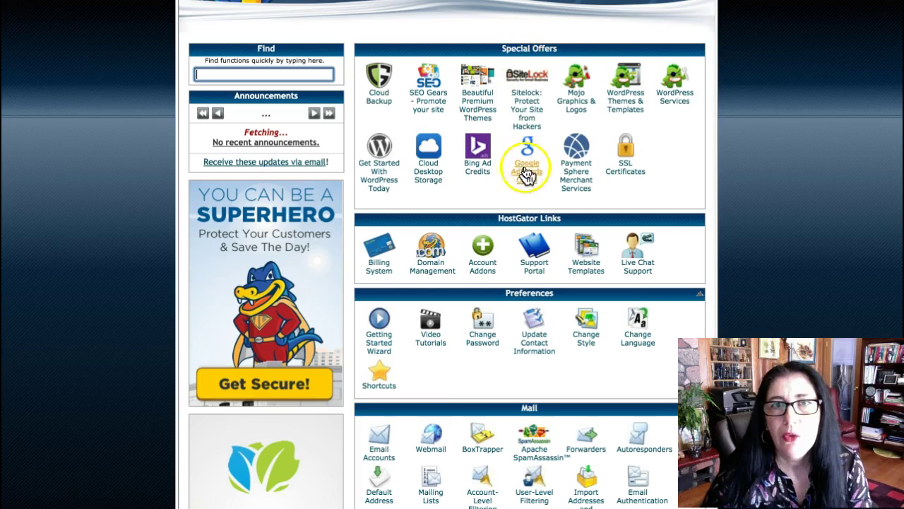
Step: Scroll to the Domains section and open the Redirects page
scroll(509, 256, down, 5)
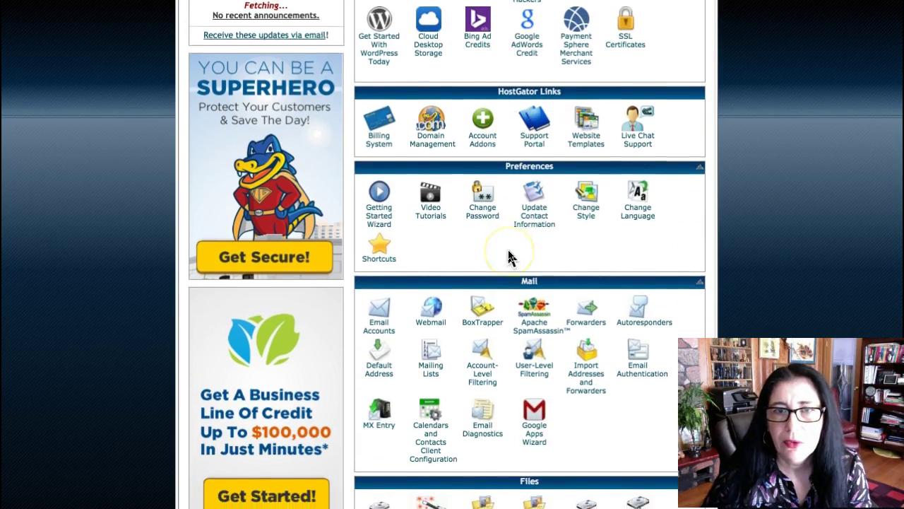
scroll(508, 255, down, 6)
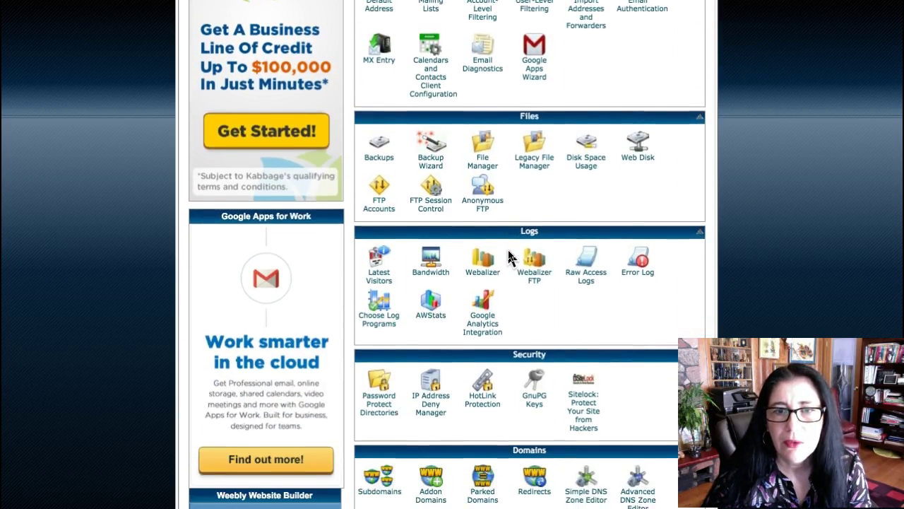
scroll(511, 258, down, 1)
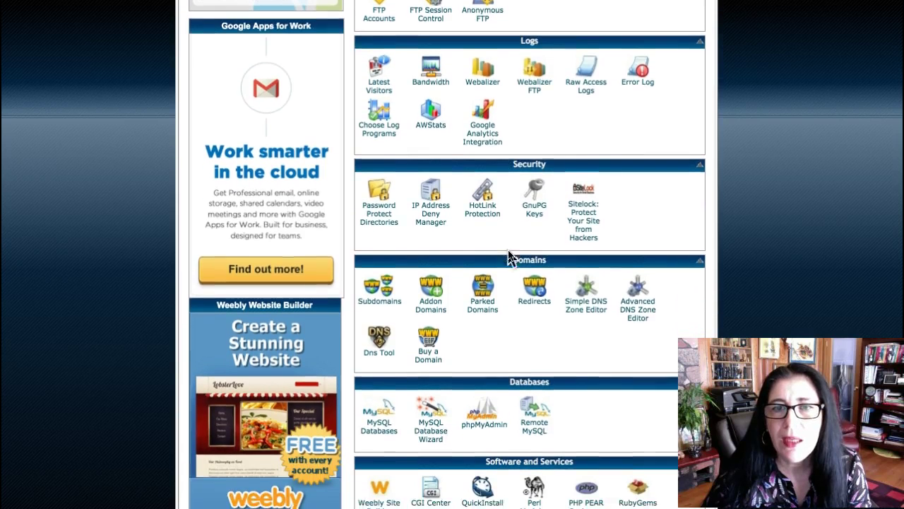
scroll(525, 298, down, 1)
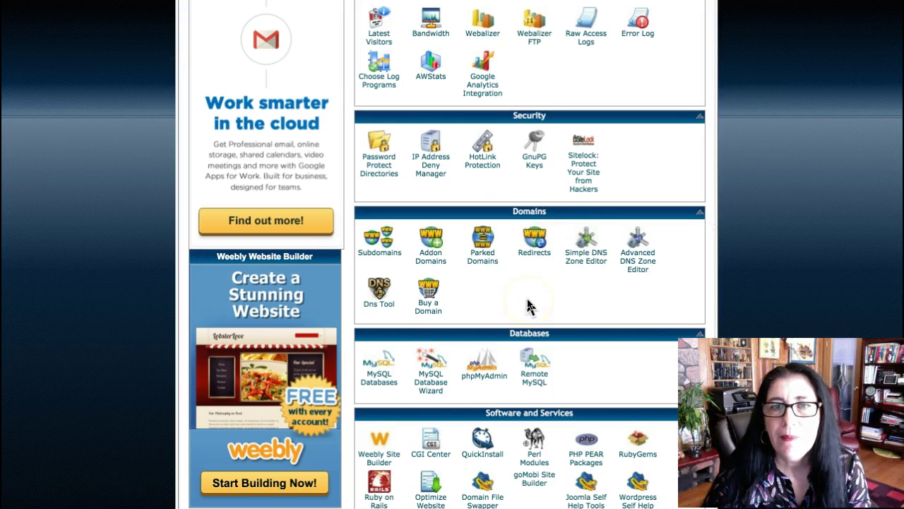
click(536, 256)
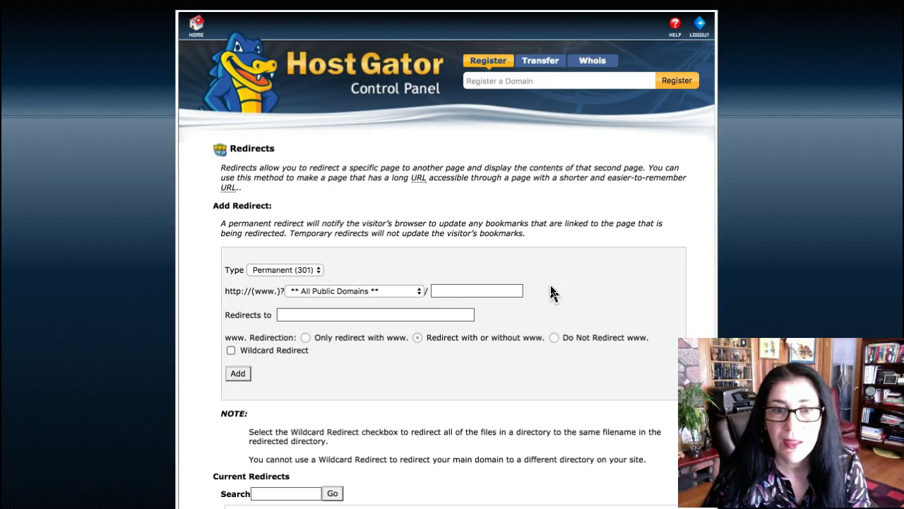
scroll(553, 293, down, 1)
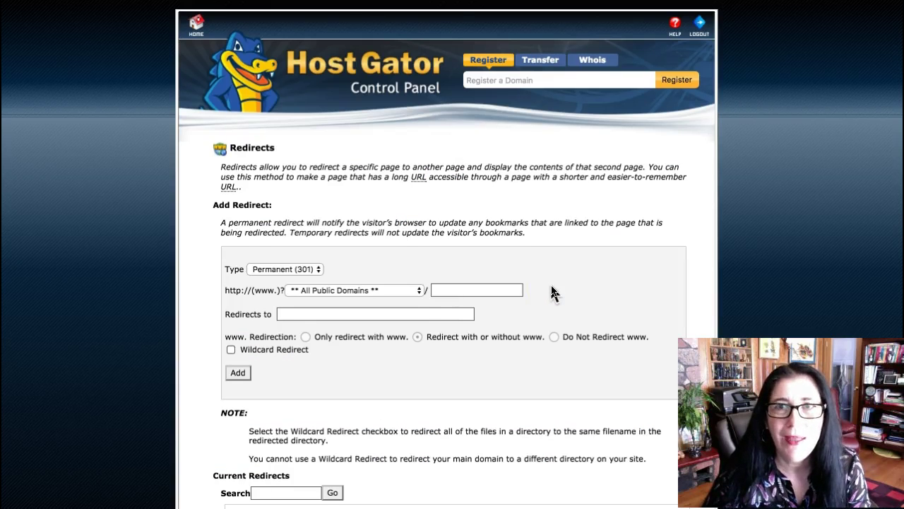
scroll(553, 293, up, 1)
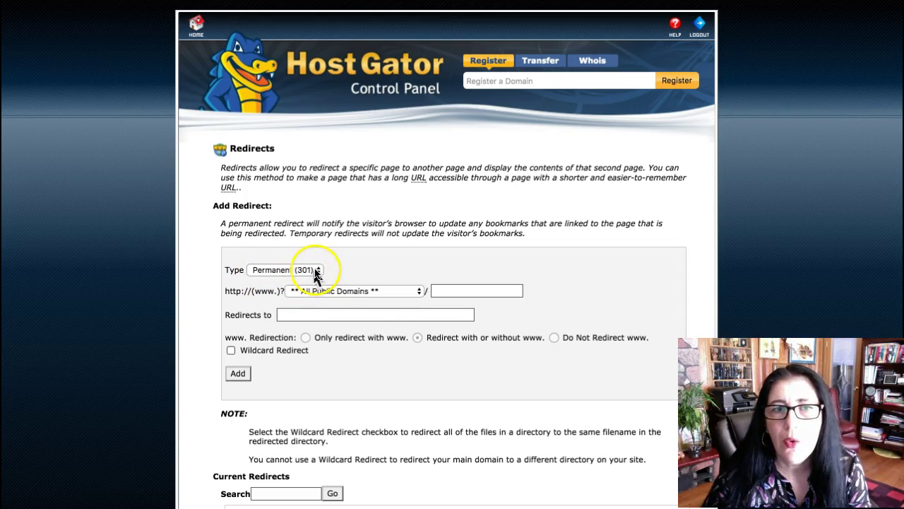
Step: Set the redirect source to job.letsgrowyourbusiness.org with the path 'video'
click(418, 291)
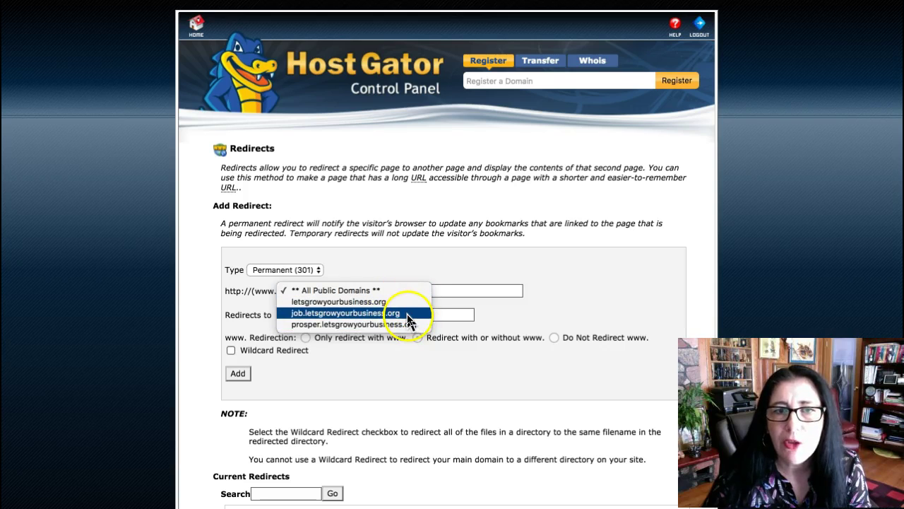
click(408, 313)
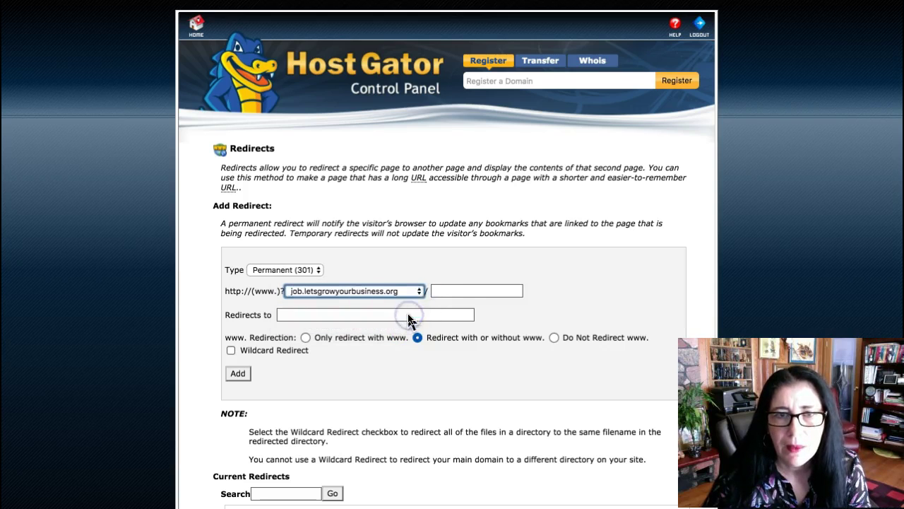
click(441, 289)
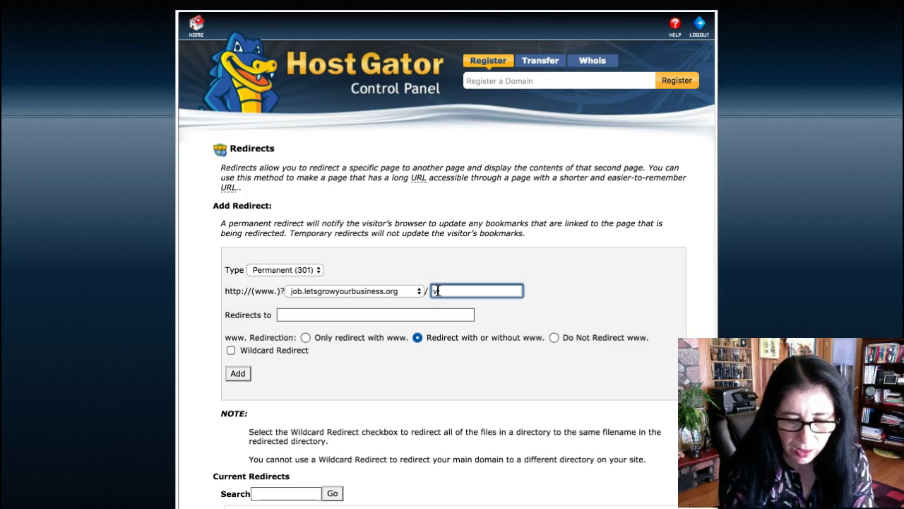
text(ideo)
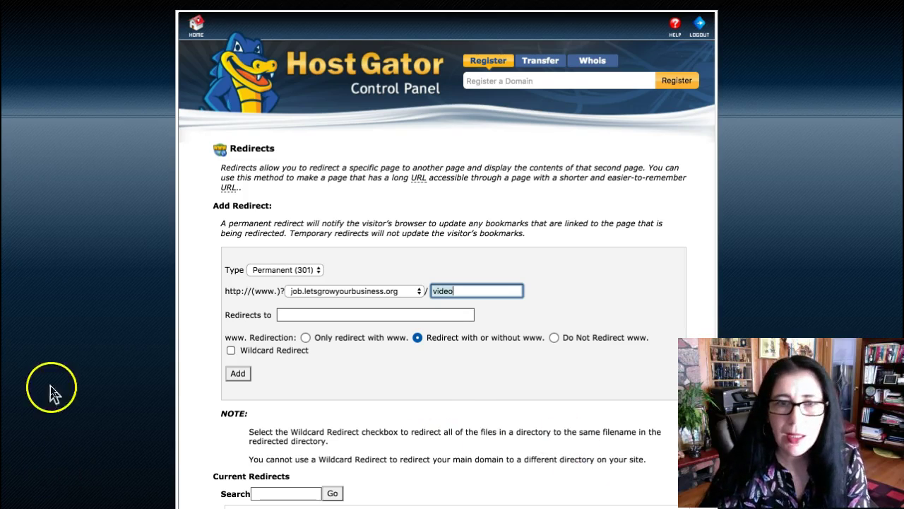
click(289, 313)
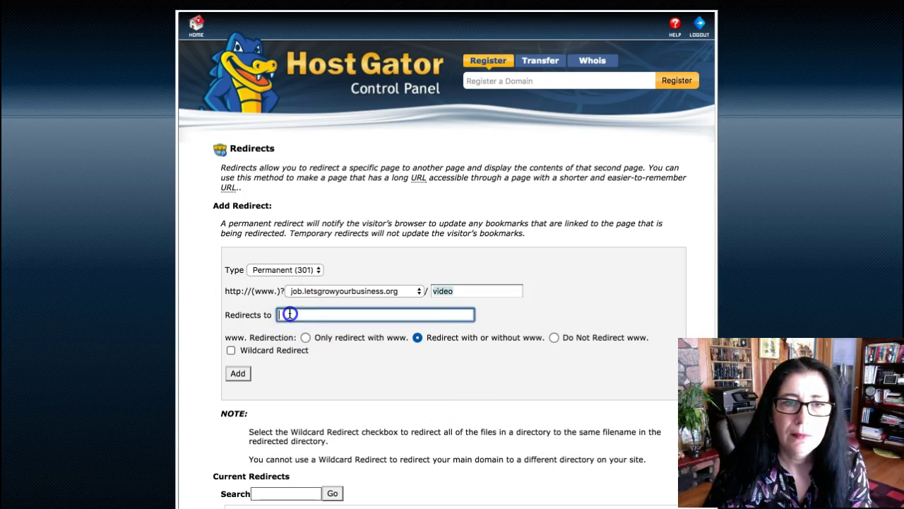
Step: Paste the ClickBank hop link as the destination and submit the 301 redirect
right_click(289, 313)
click(324, 381)
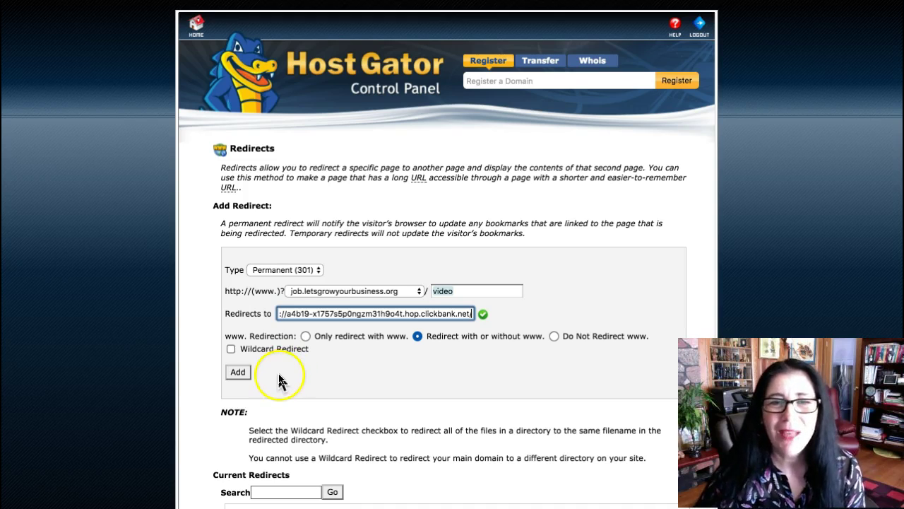
click(238, 375)
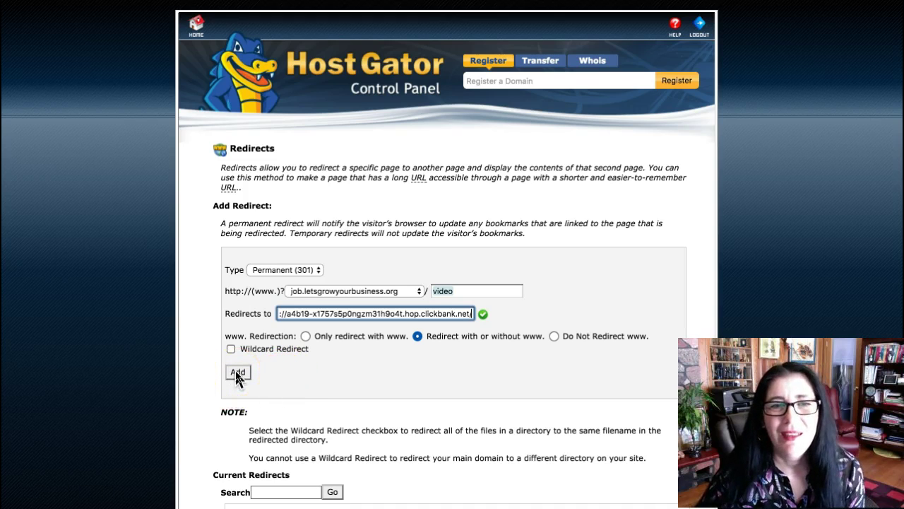
Step: Confirm the redirect, then copy job.letsgrowyourbusiness.org/video from the confirmation page
click(238, 373)
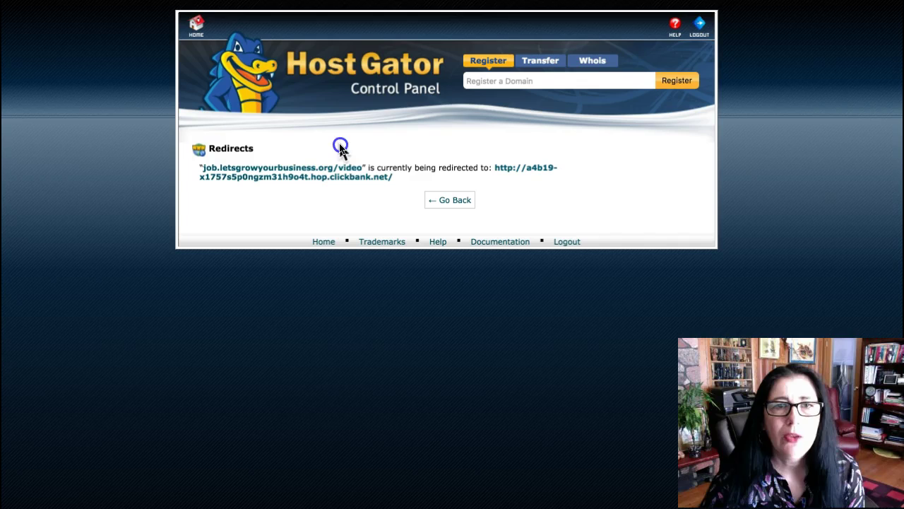
drag(362, 166, 200, 166)
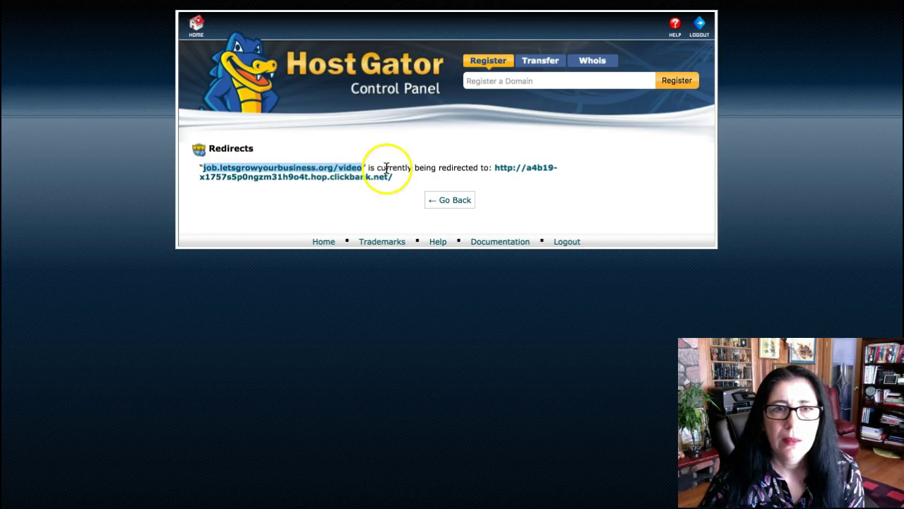
right_click(339, 168)
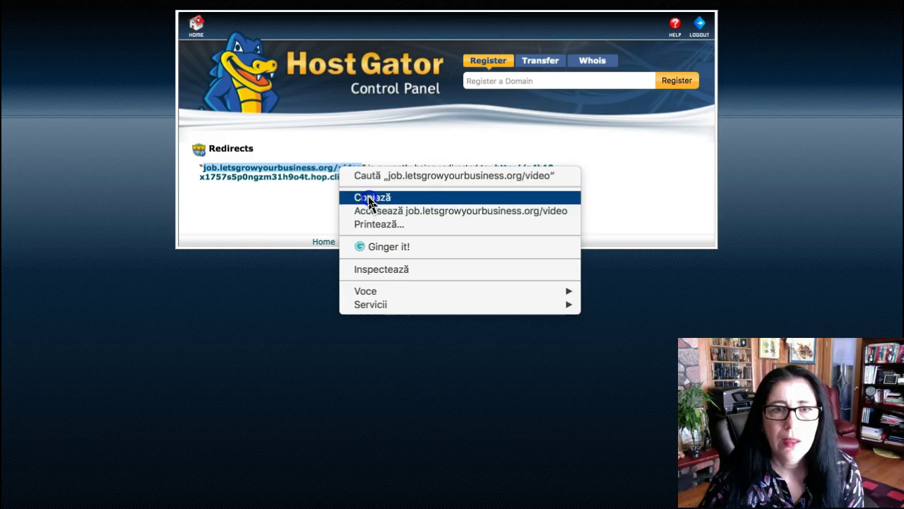
click(368, 198)
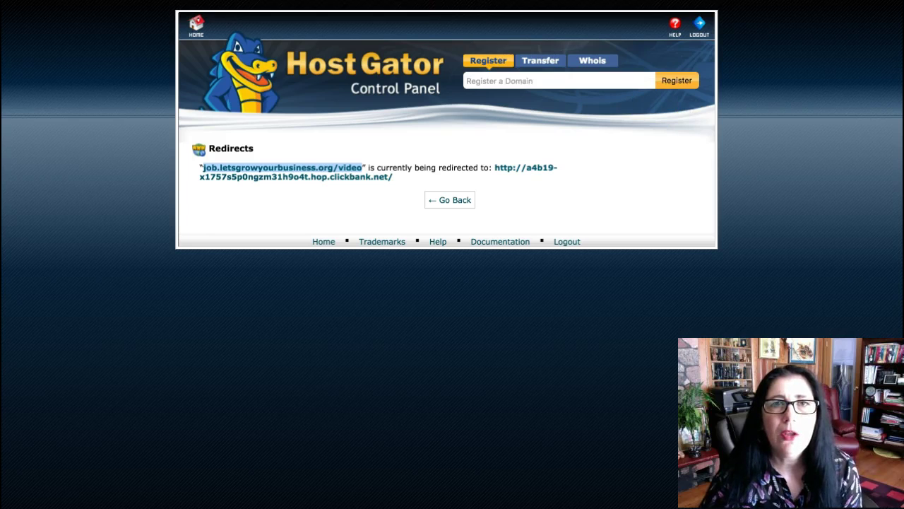
Step: Load job.letsgrowyourbusiness.org/video in a new tab and pause the Easy VideoSuite sales video
key(ctrl+t)
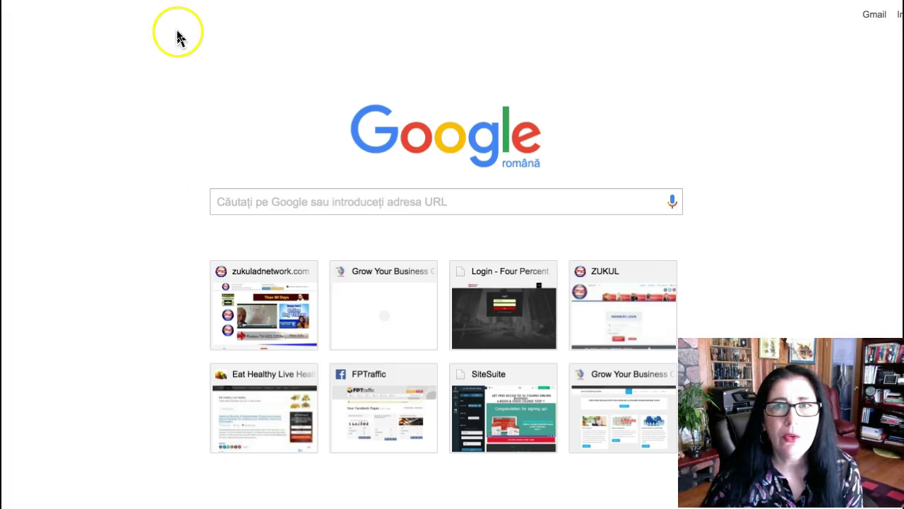
click(234, 196)
right_click(233, 196)
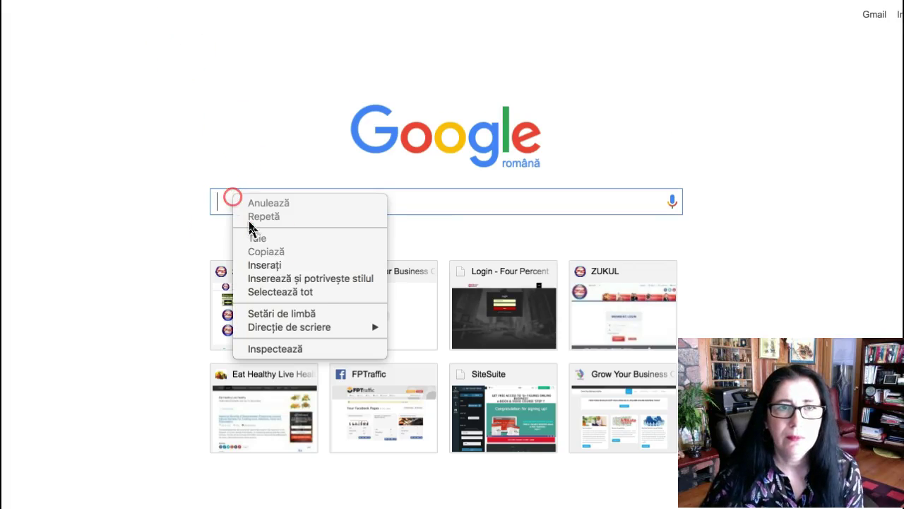
click(290, 266)
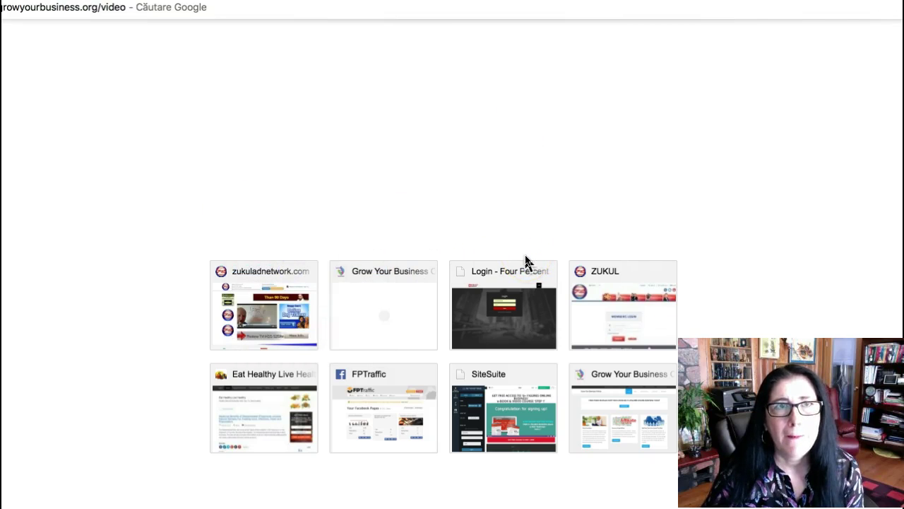
key(Return)
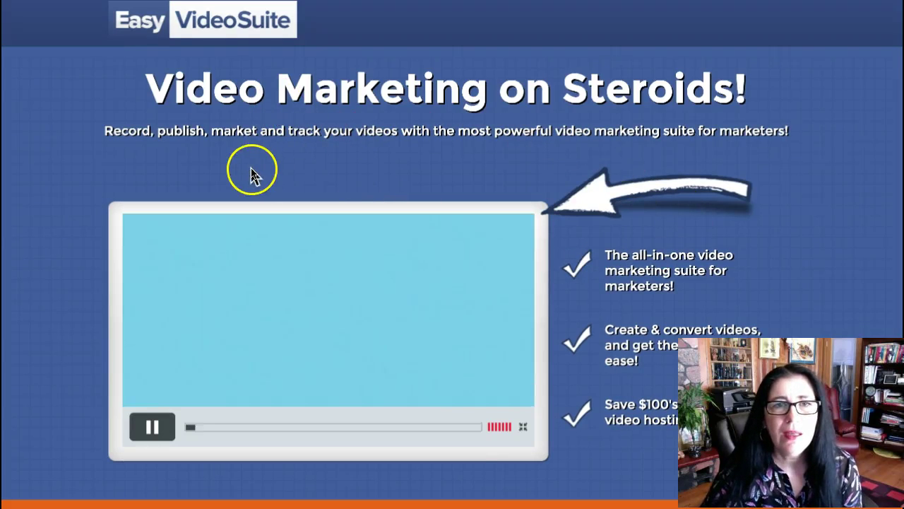
click(152, 431)
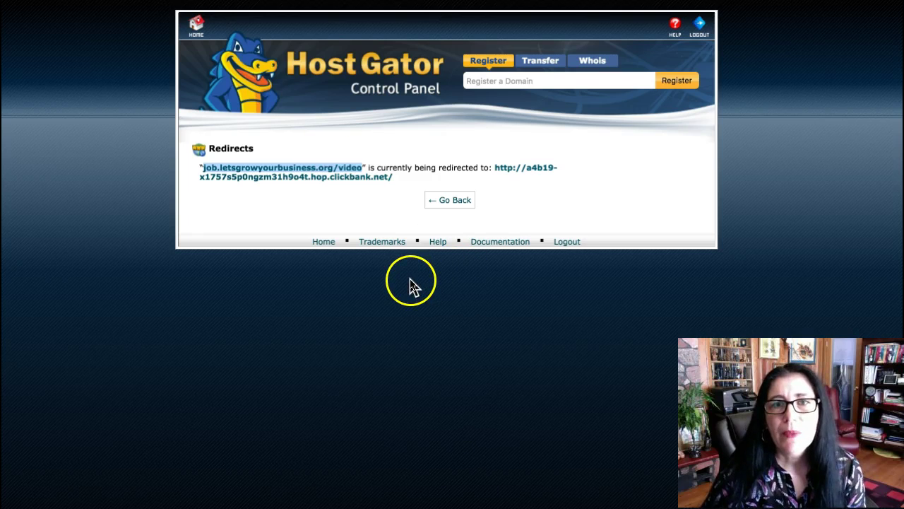
Step: Return from the confirmation to the blank Add Redirect form
click(446, 203)
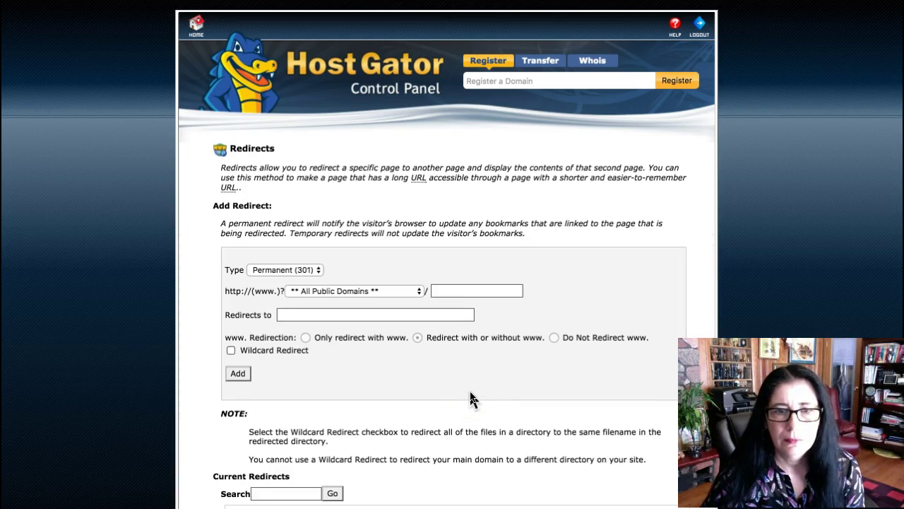
scroll(474, 388, down, 1)
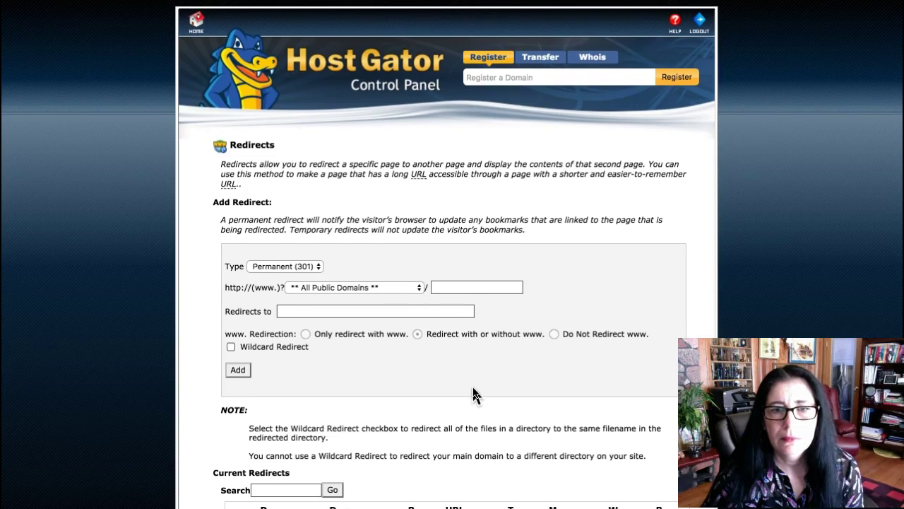
scroll(473, 395, up, 1)
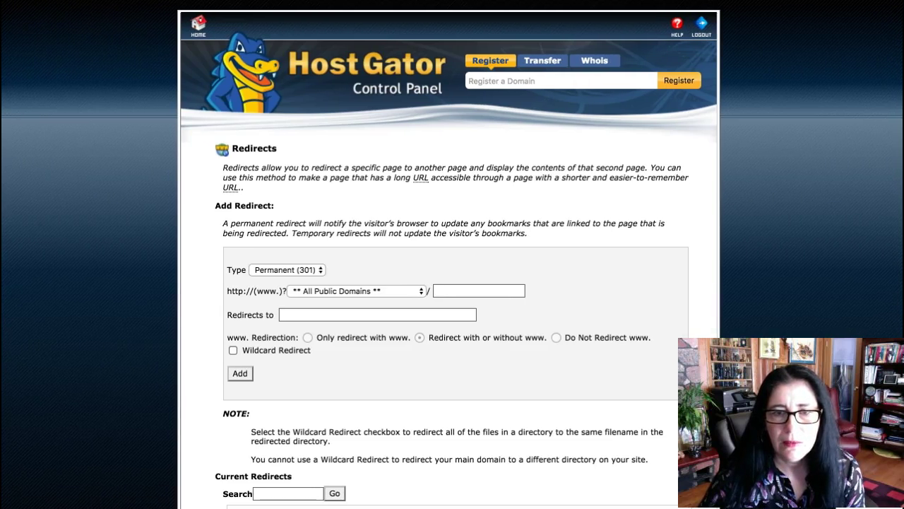
Step: Scroll down to the Current Redirects table showing /webinar and /video
scroll(549, 400, down, 3)
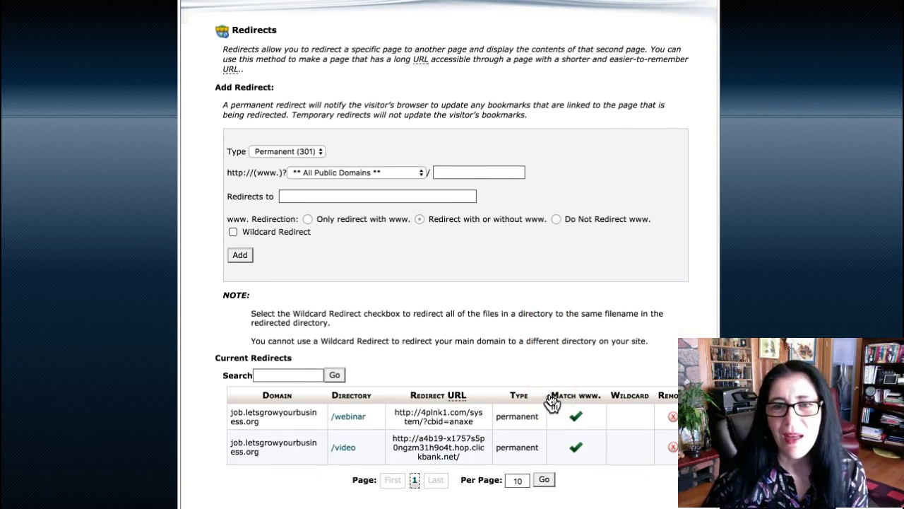
click(562, 403)
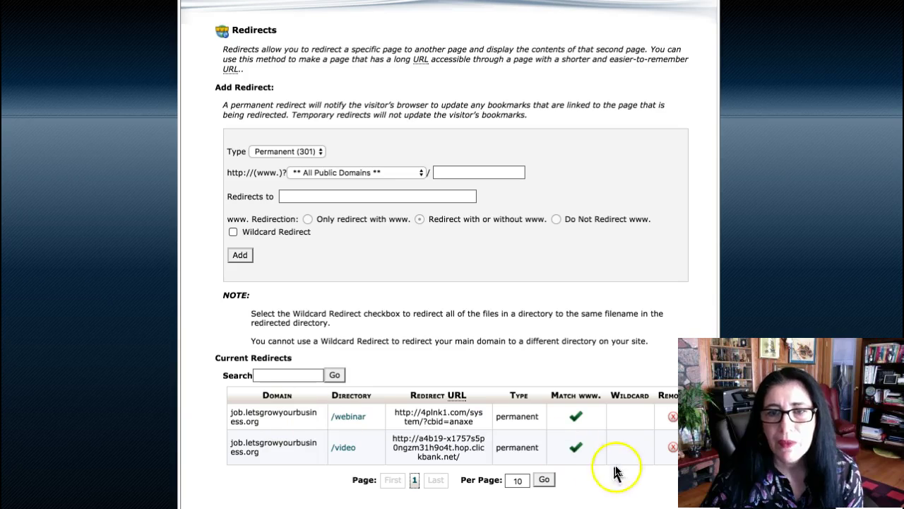
Step: Remove the /video redirect on job.letsgrowyourbusiness.org and confirm the removal
click(672, 449)
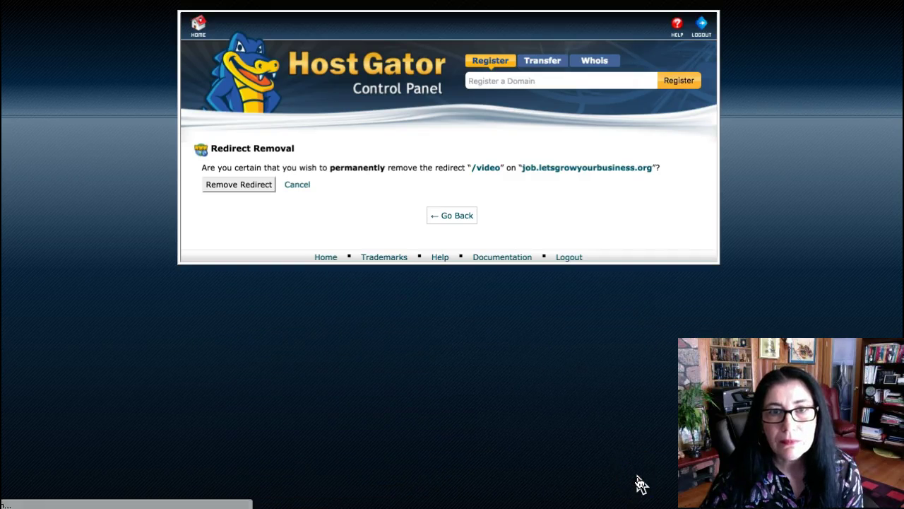
click(250, 185)
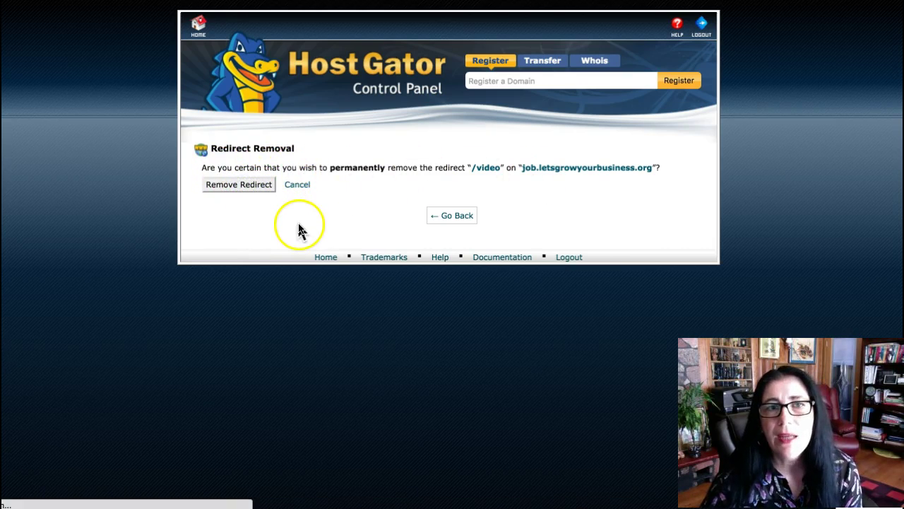
click(424, 358)
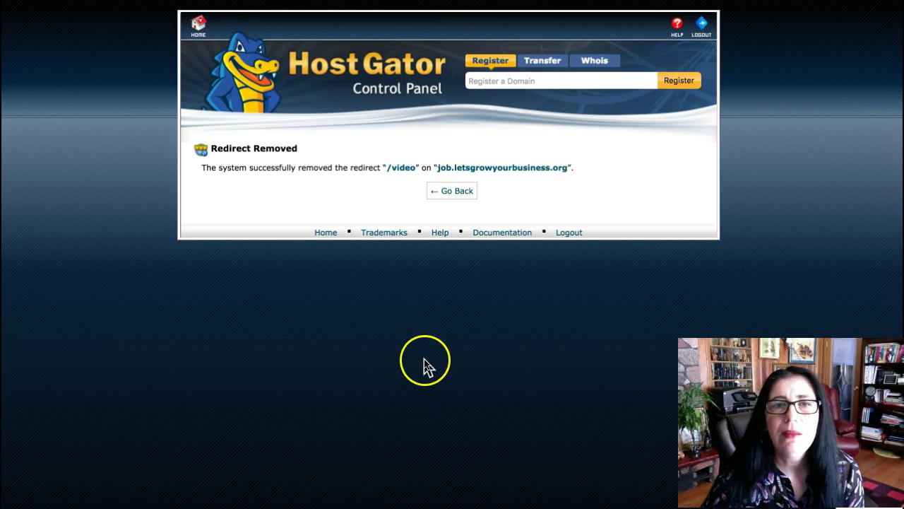